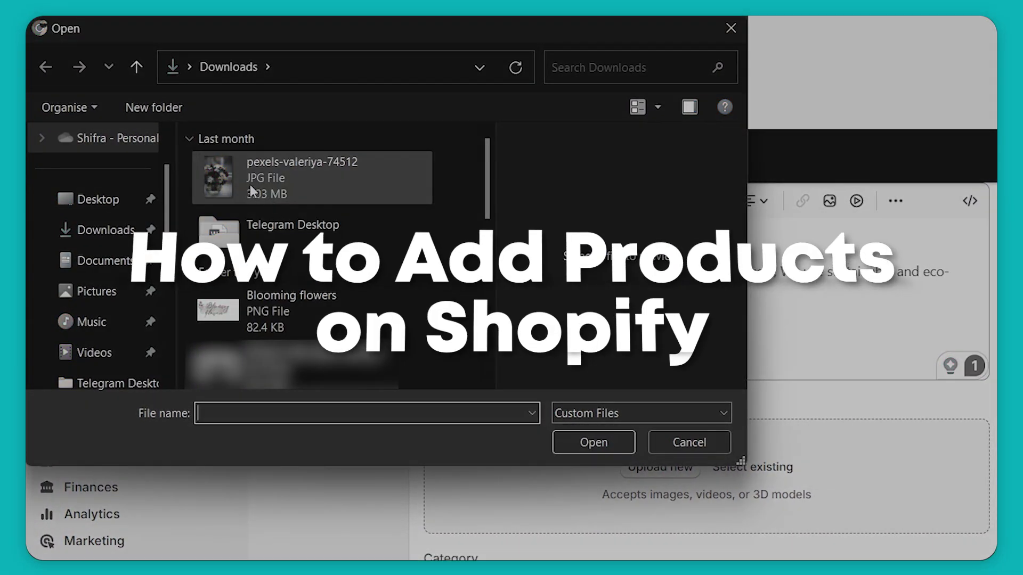
- Choose the pexels-valeriya-74512 flower photo and upload it
click(250, 184)
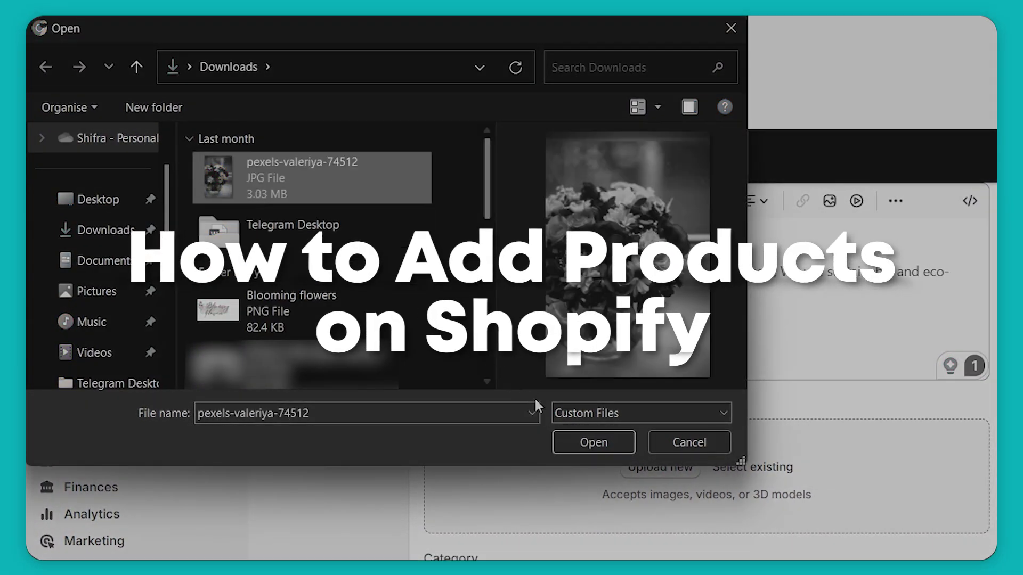
click(592, 442)
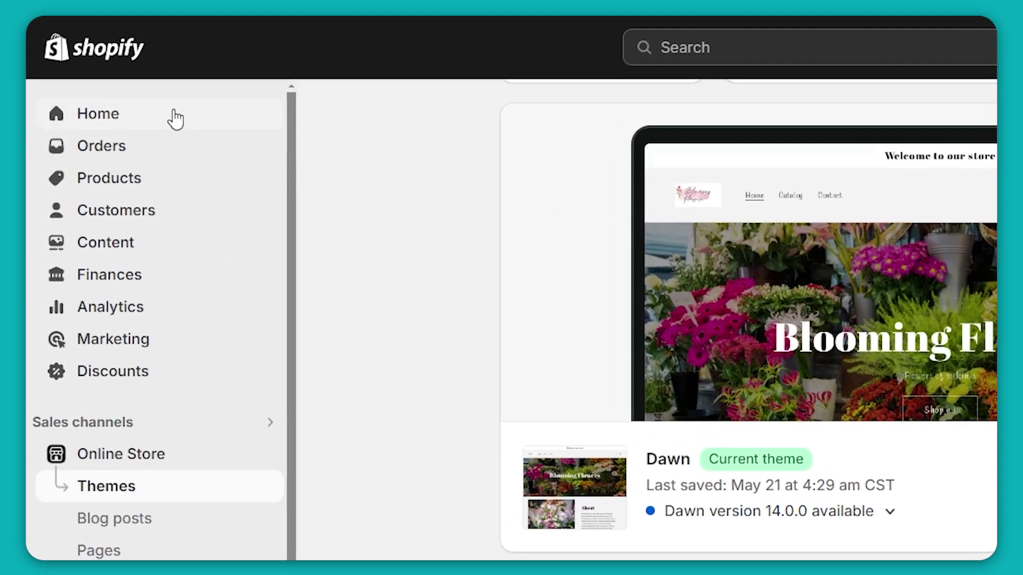
- From the products list, create a new product titled 'Flowers'
click(154, 181)
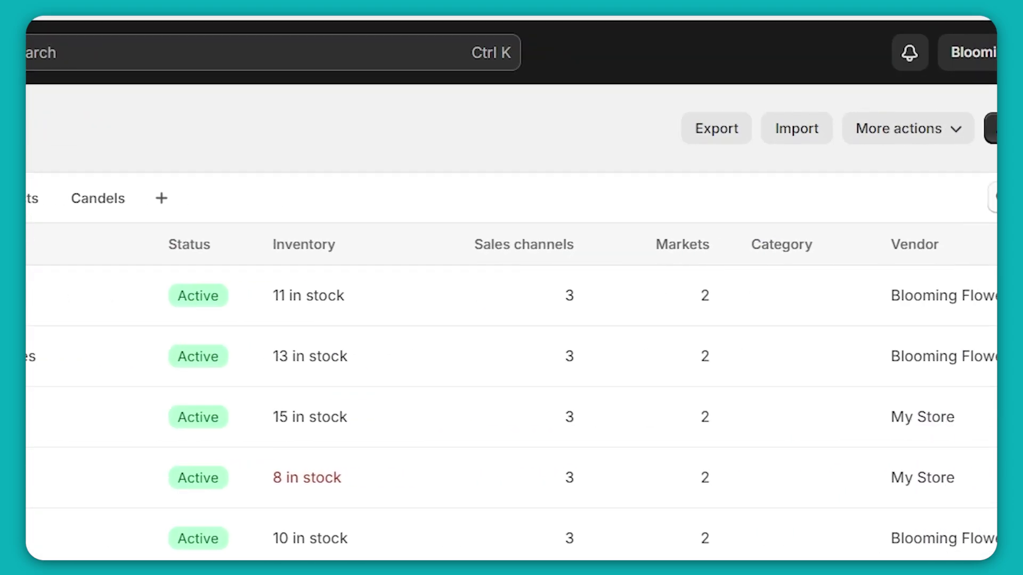
click(912, 140)
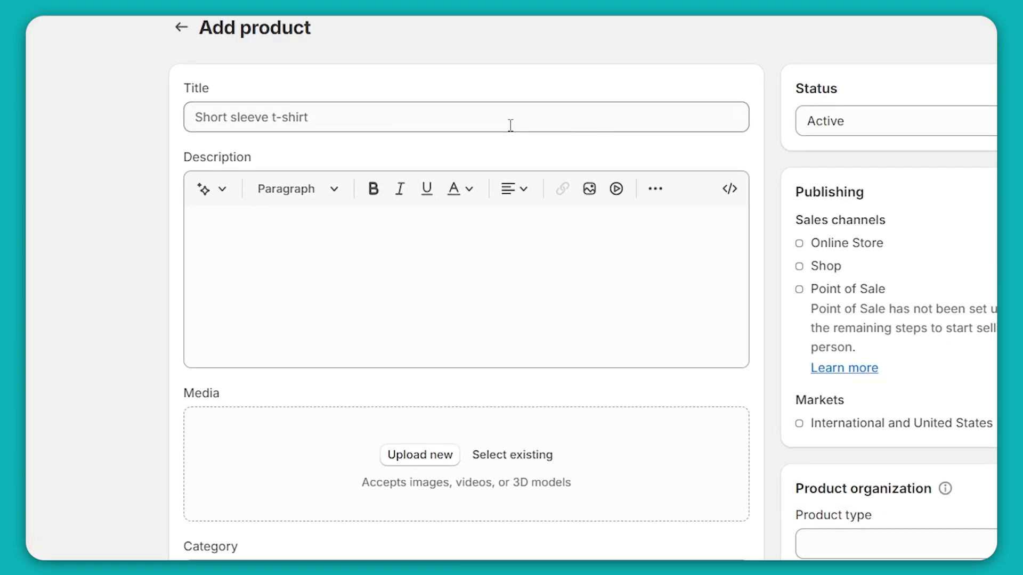
click(510, 126)
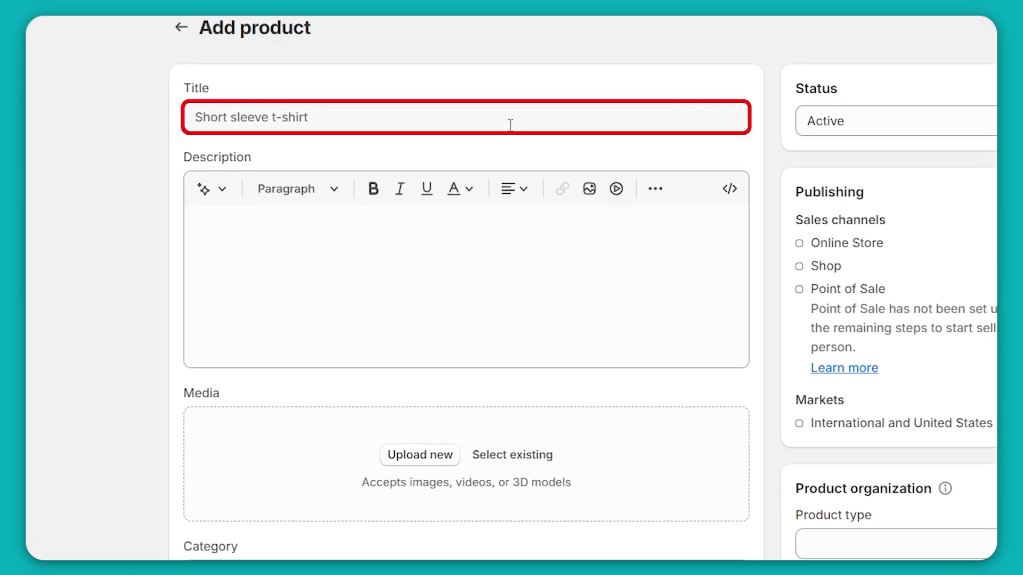
text(Flowers)
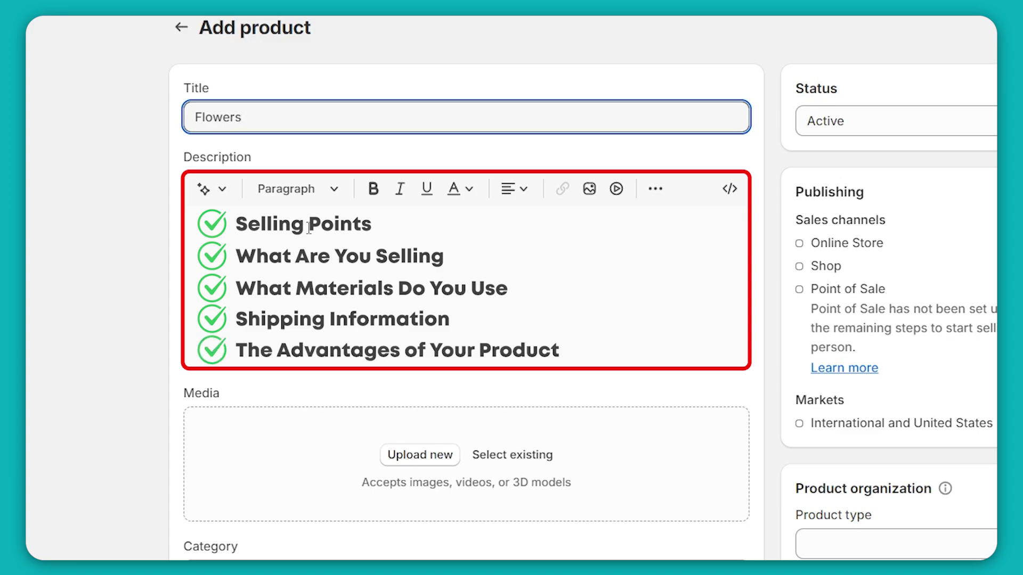
- Paste the prepared description about handpicked fresh flowers and eco-friendly packaging
click(308, 228)
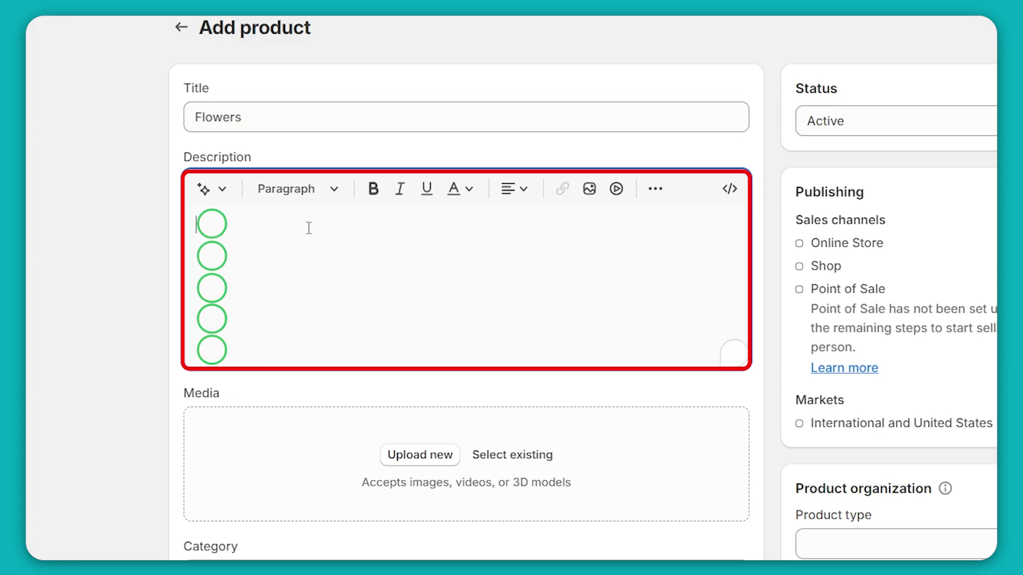
text(Handpicked, fresh flowers, Beautifully arranged bouquets, We use sustainable and eco-friendly packaging.)
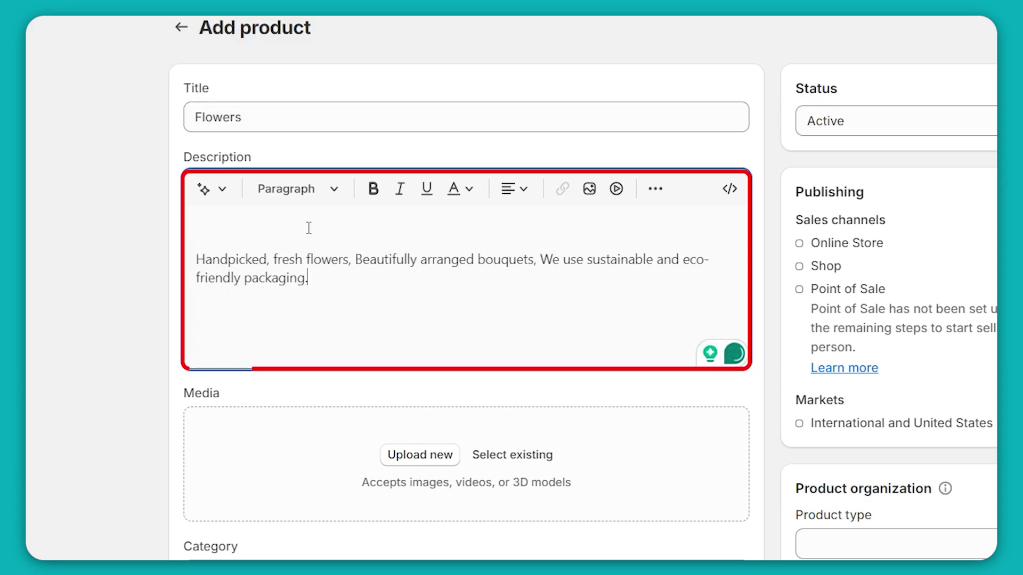
scroll(308, 228, down, 3)
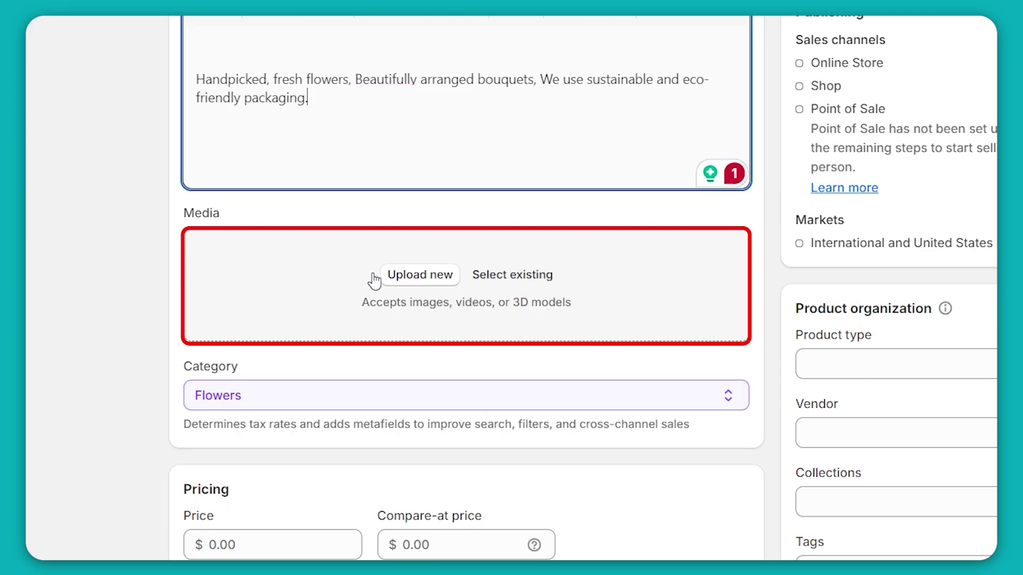
- Upload pexels-valeriya-74512 from Downloads as the product's media image
click(410, 281)
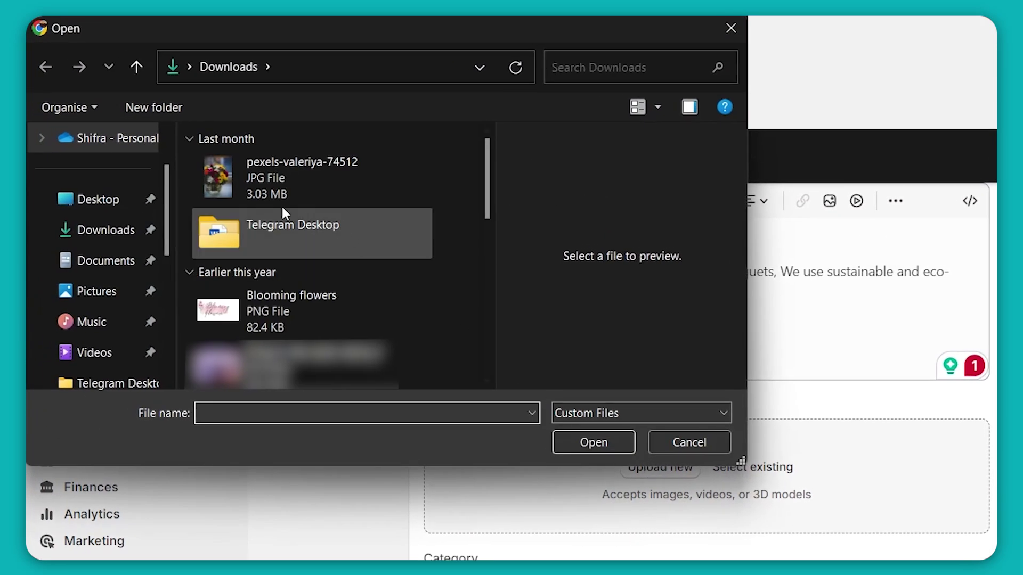
click(250, 185)
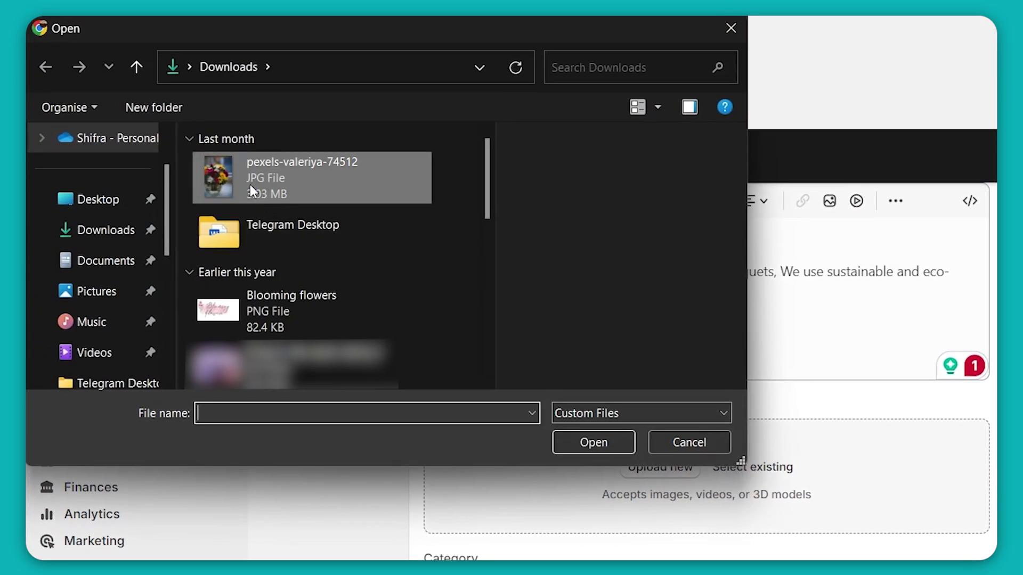
click(593, 442)
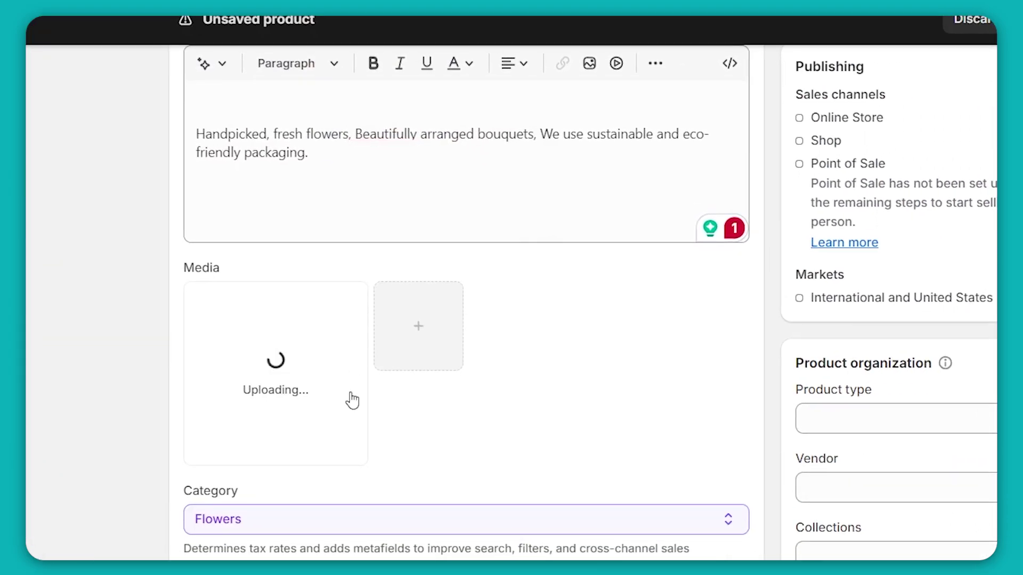
- Enter price 35, compare-at price 40 and cost per item 15 in Pricing
scroll(516, 427, down, 6)
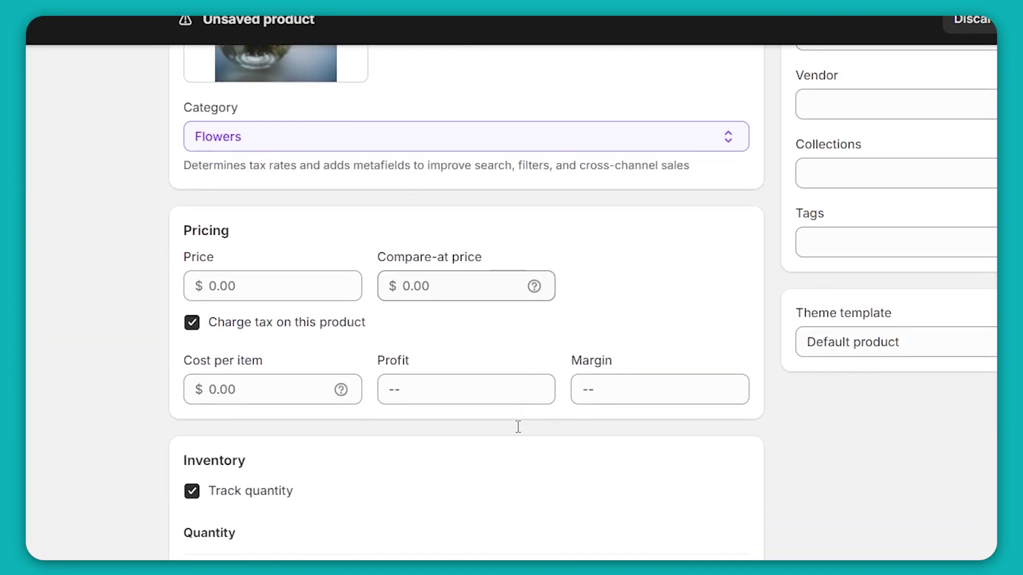
scroll(518, 427, down, 2)
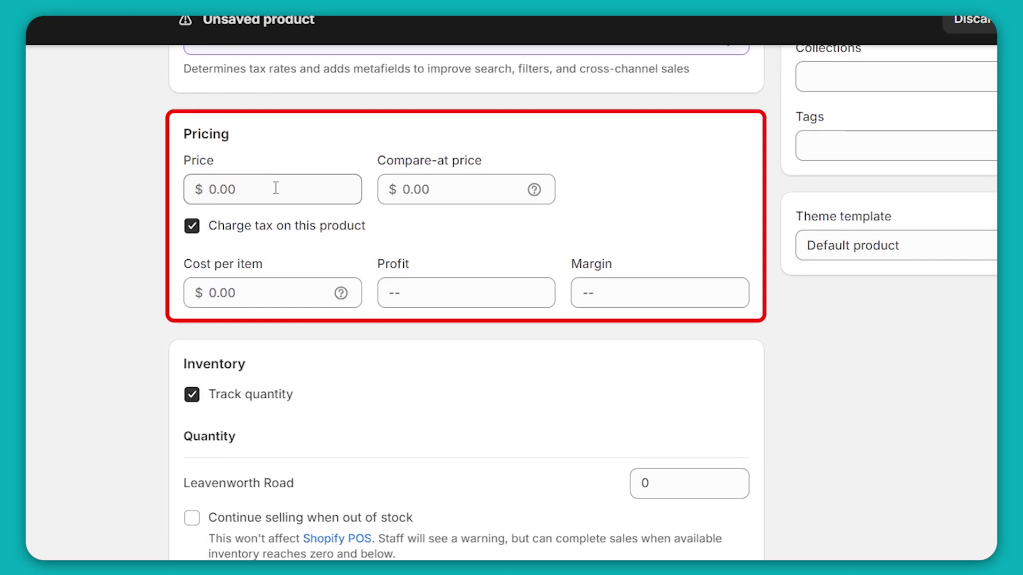
click(275, 187)
text(35)
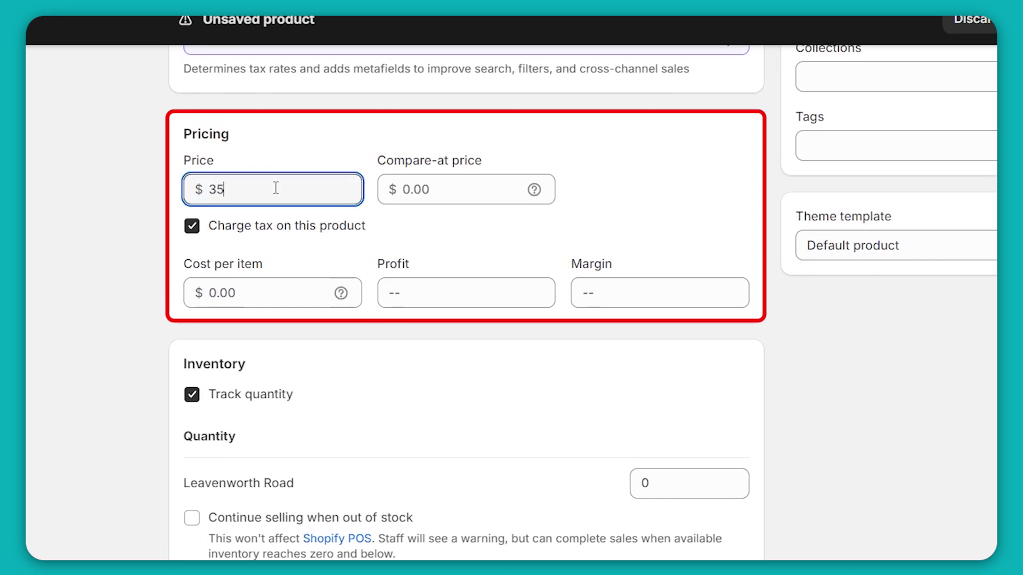
click(465, 188)
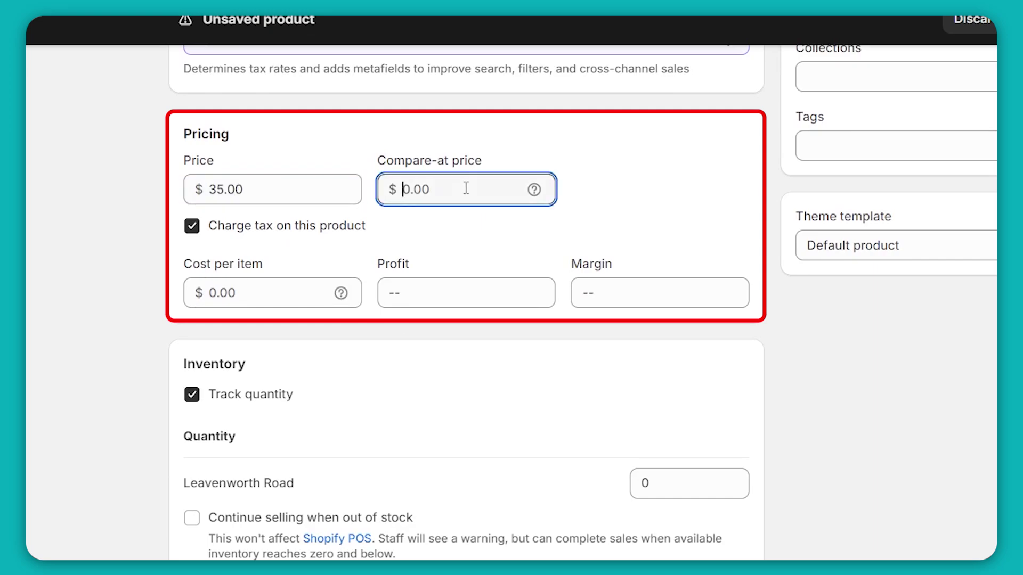
text(40)
scroll(283, 290, down, 1)
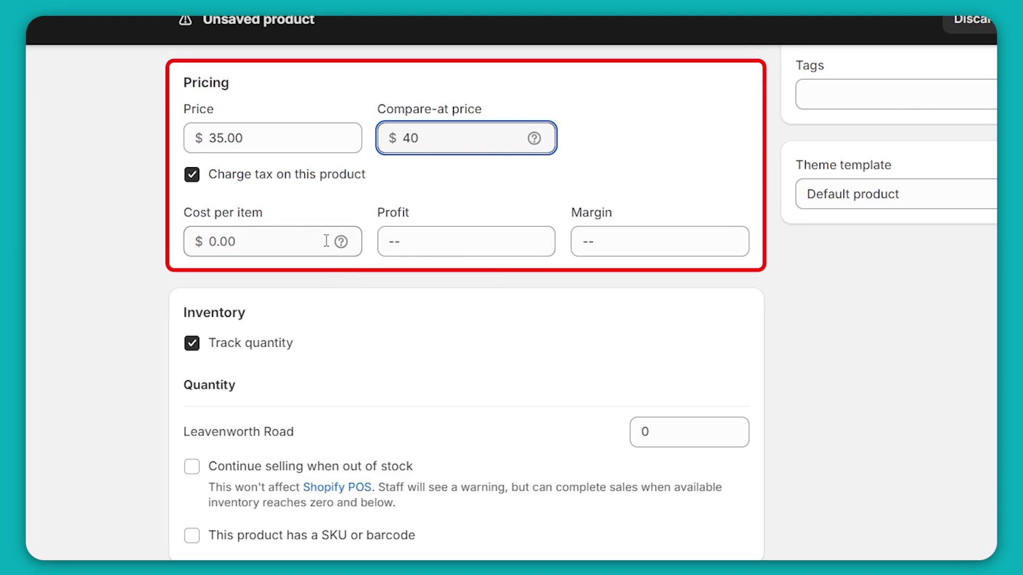
click(222, 242)
text(15)
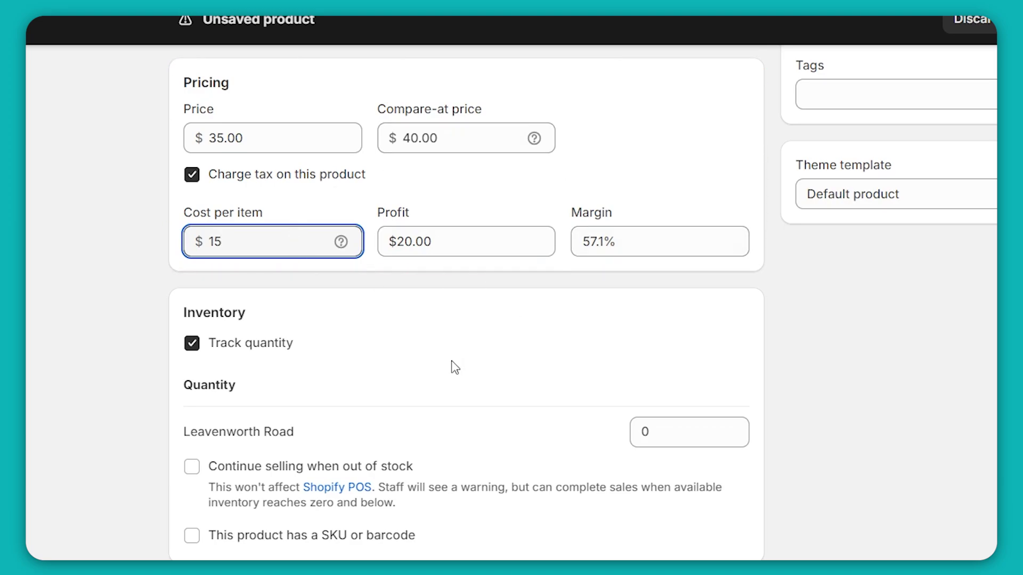
- Raise Leavenworth Road stock to 12, toggling the SKU/barcode checkbox on and off
scroll(434, 394, down, 2)
scroll(433, 395, down, 1)
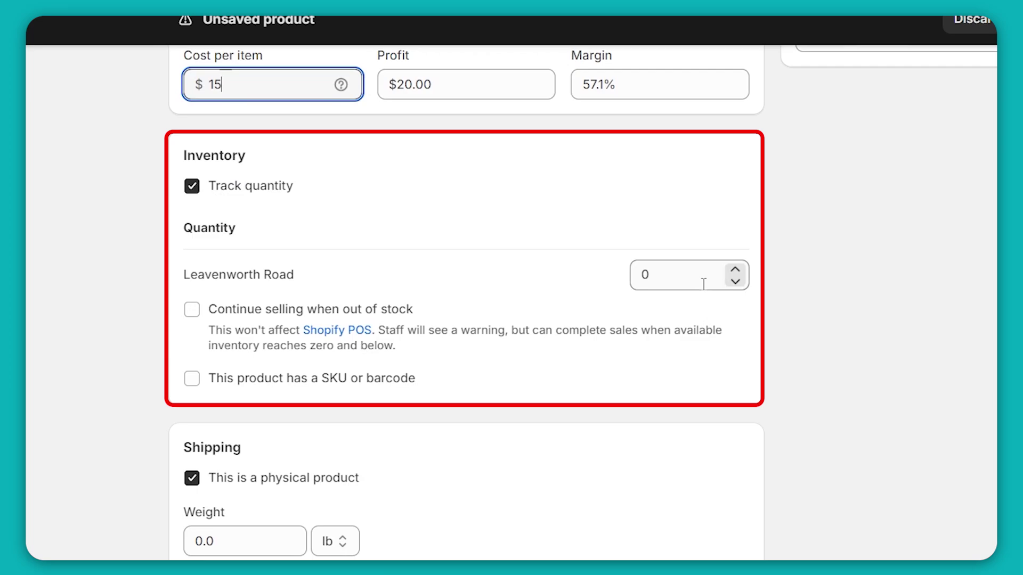
click(735, 271)
click(735, 271)
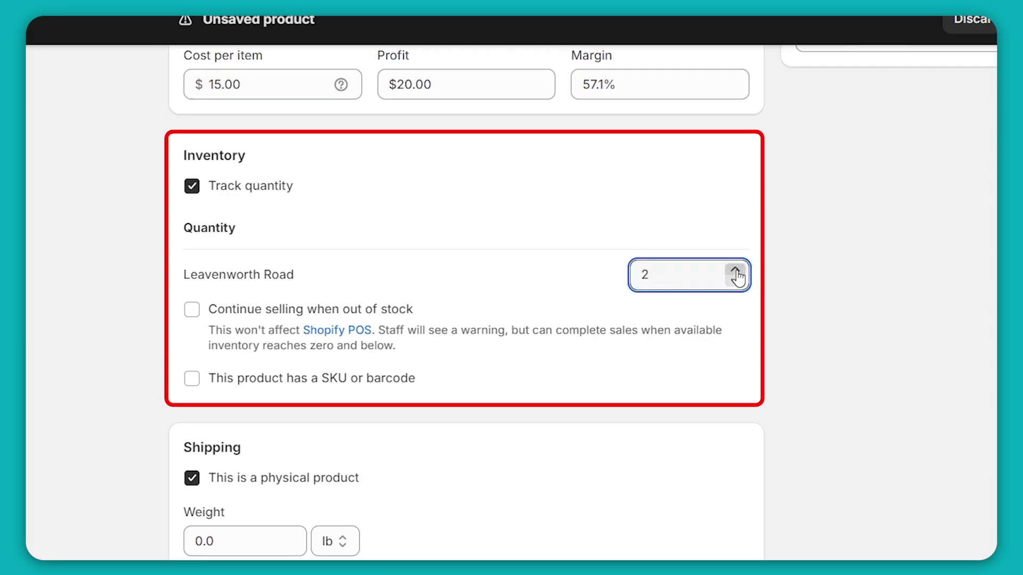
click(736, 272)
click(735, 271)
click(735, 272)
click(735, 272)
click(735, 271)
click(735, 271)
click(735, 271)
click(735, 271)
click(735, 271)
click(735, 271)
click(195, 382)
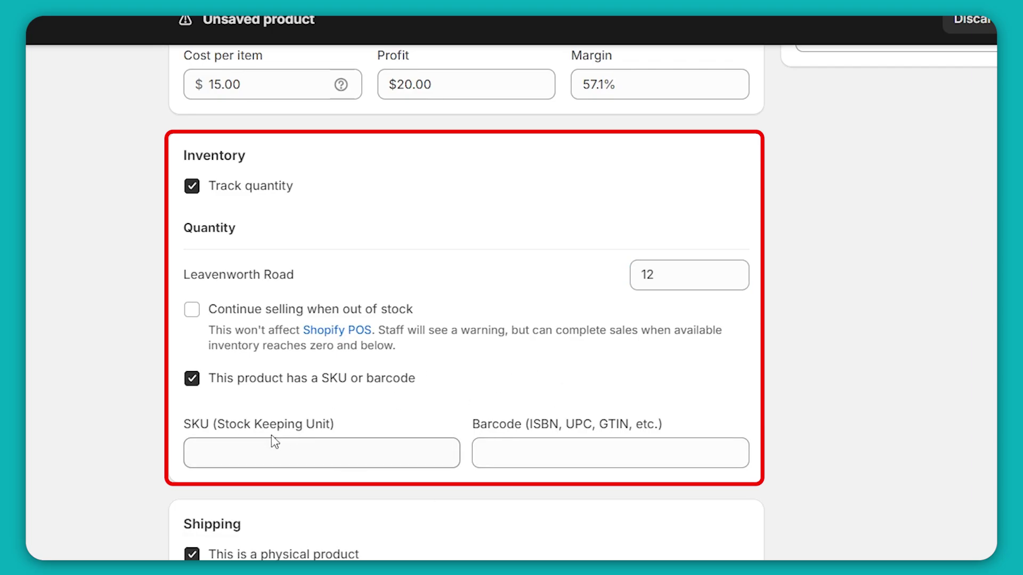
click(190, 379)
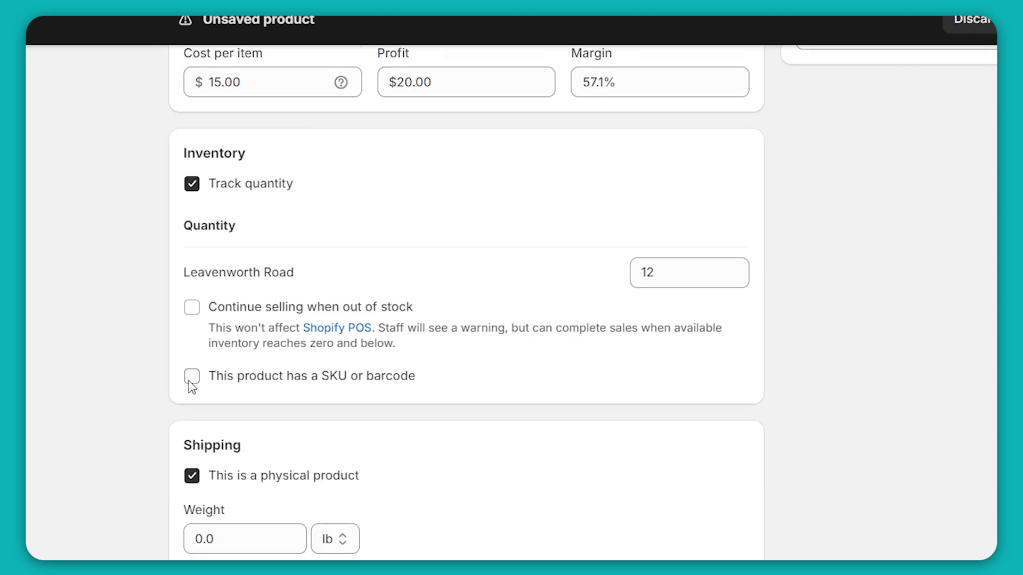
- Enter a 0.6 shipping weight, keeping lb as the unit
scroll(192, 386, down, 4)
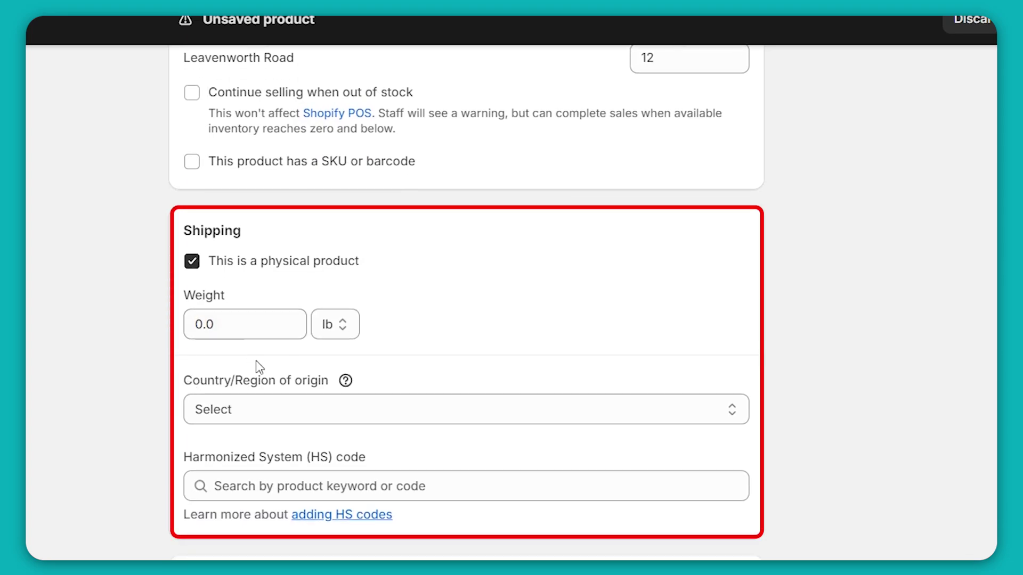
click(235, 326)
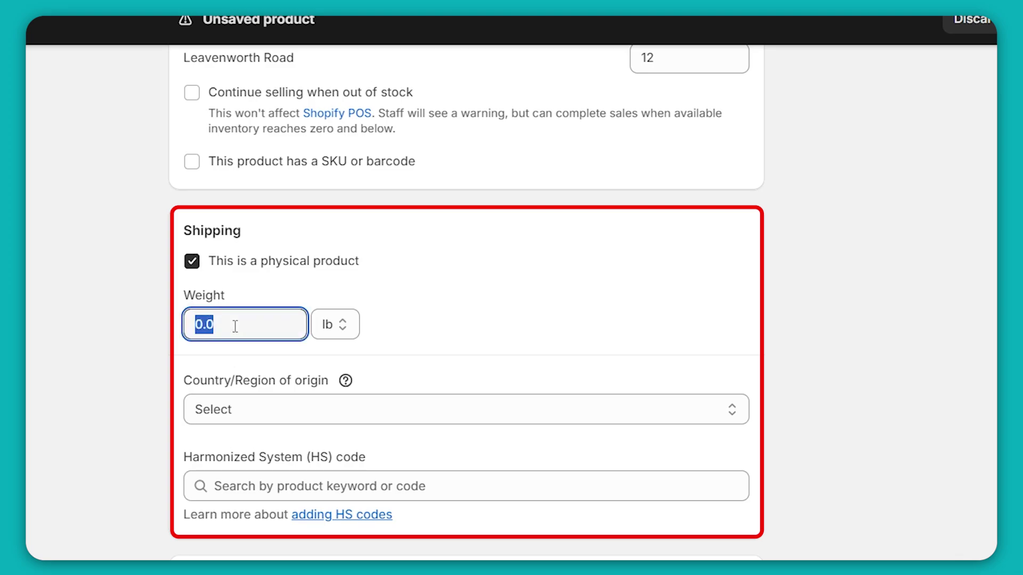
text(0.6)
click(331, 325)
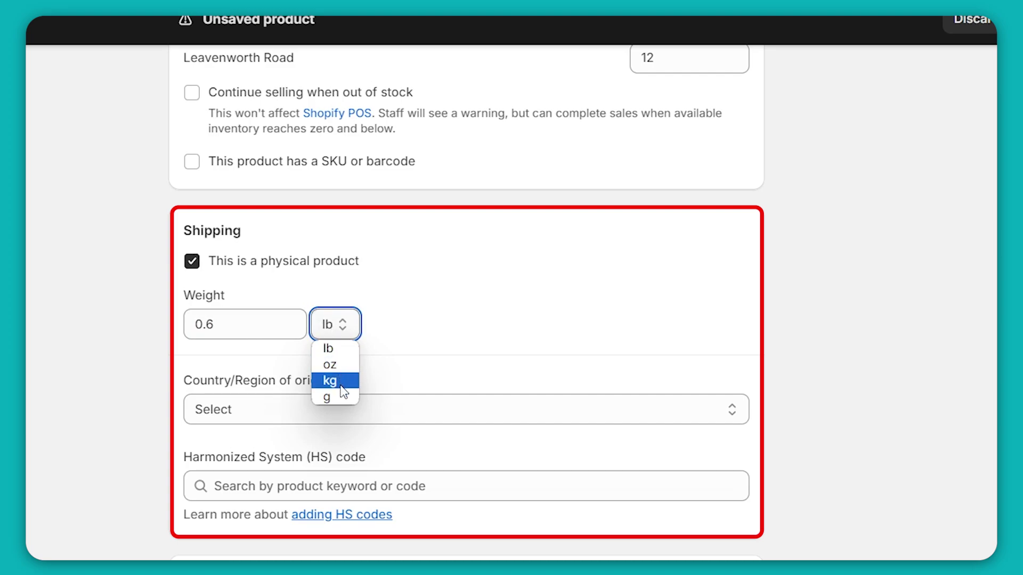
click(473, 354)
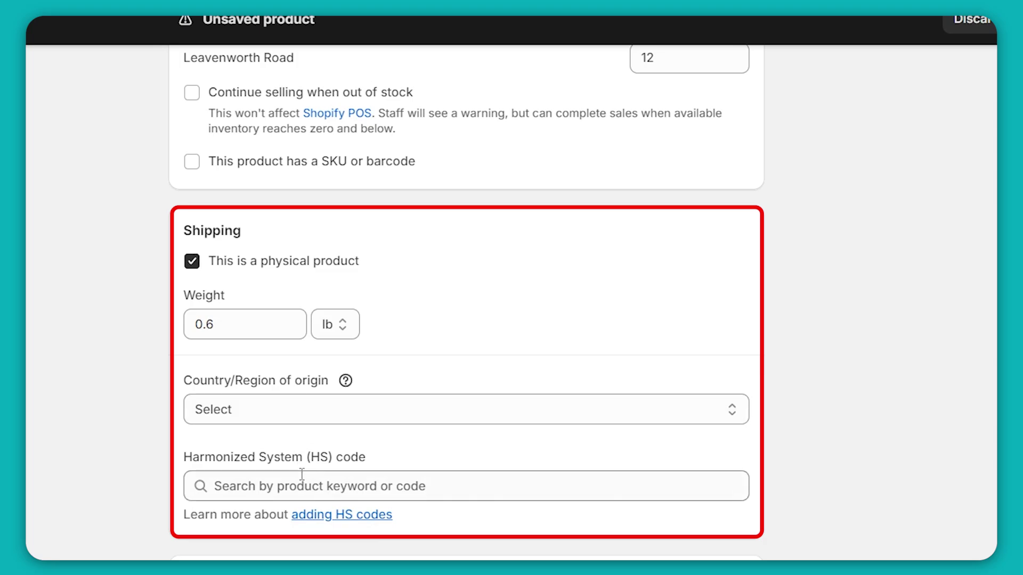
scroll(224, 390, down, 4)
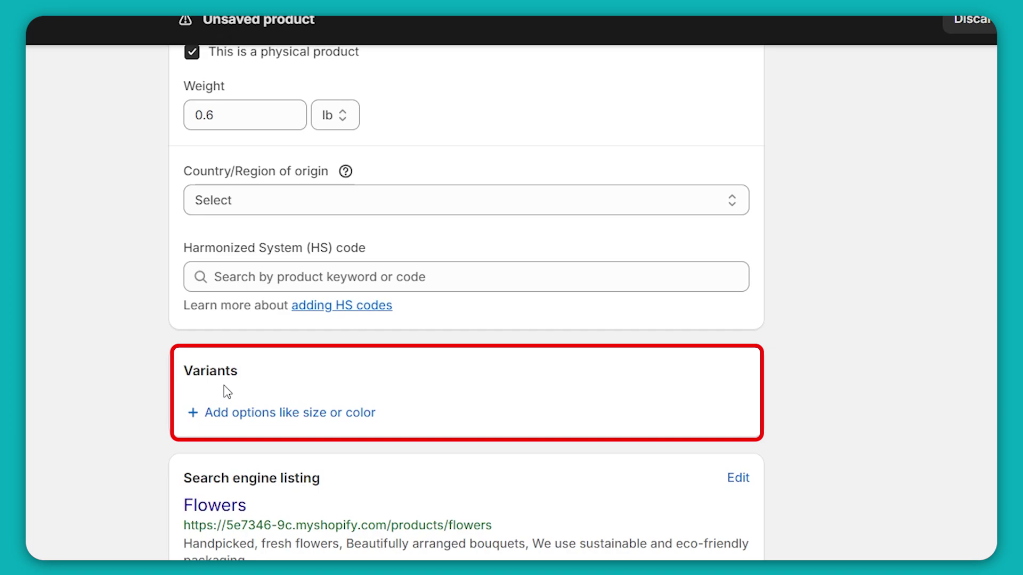
- Create a Size option holding the values Small and Large
click(226, 418)
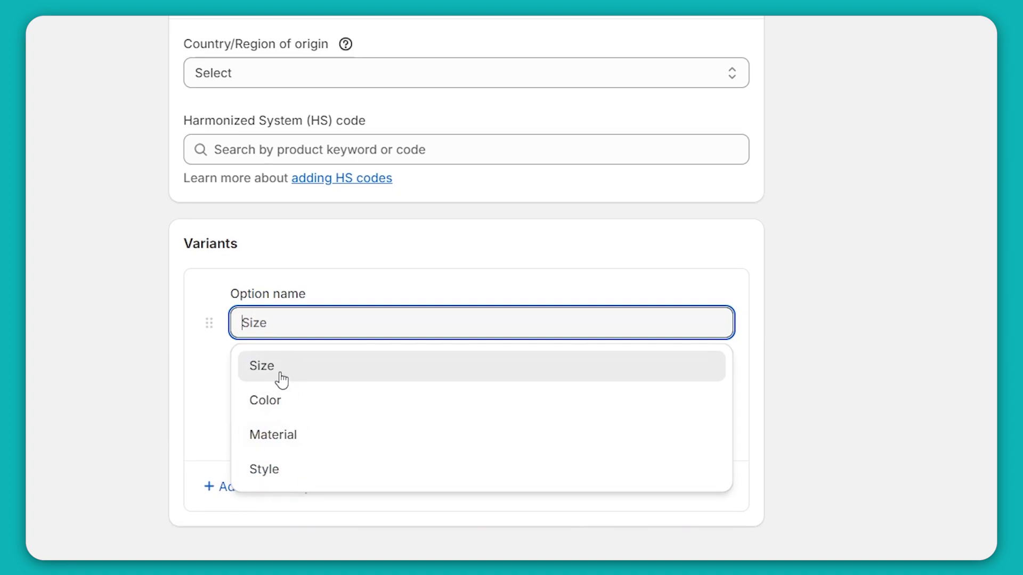
click(281, 380)
click(293, 388)
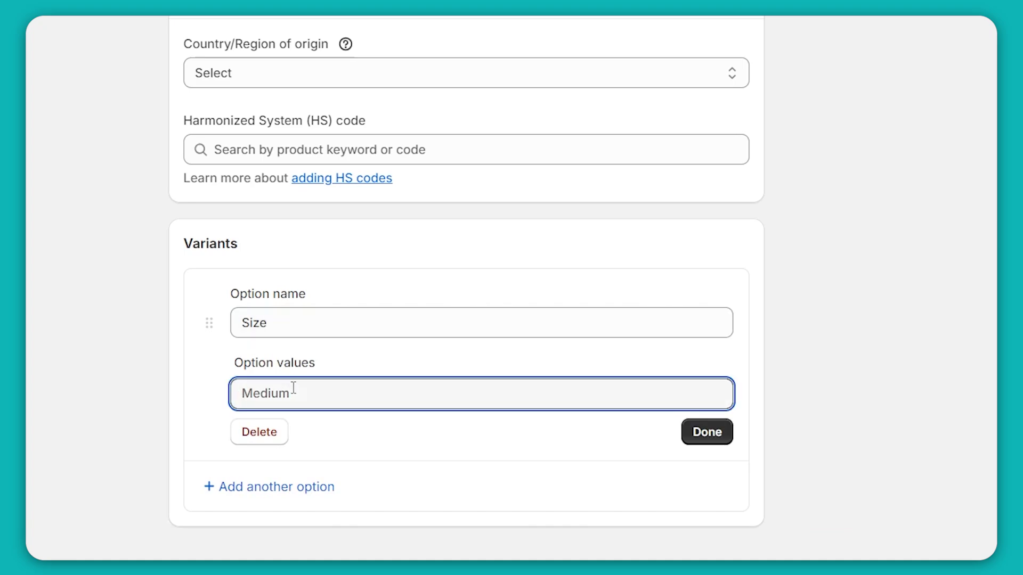
text(Small)
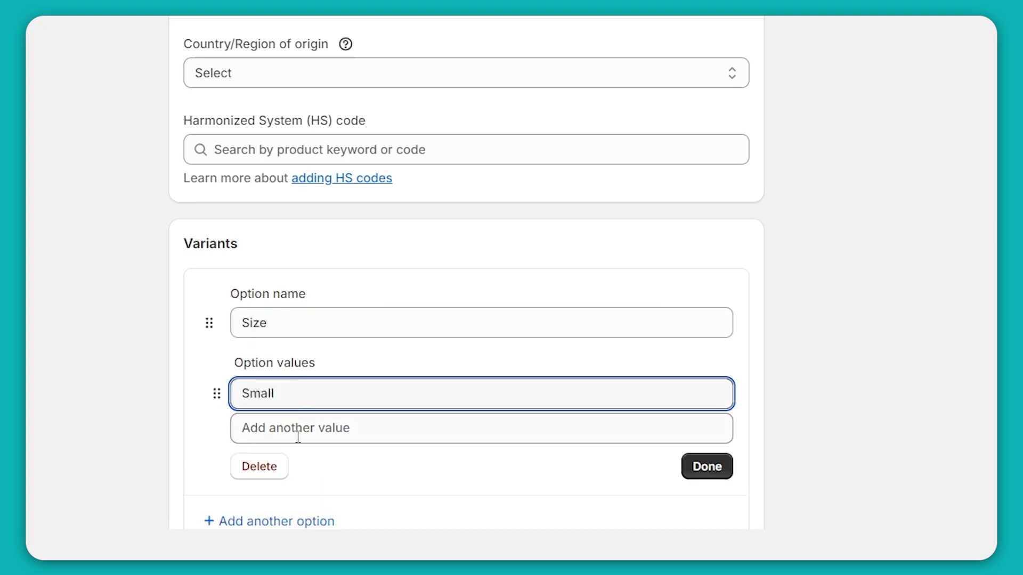
click(298, 436)
text(L)
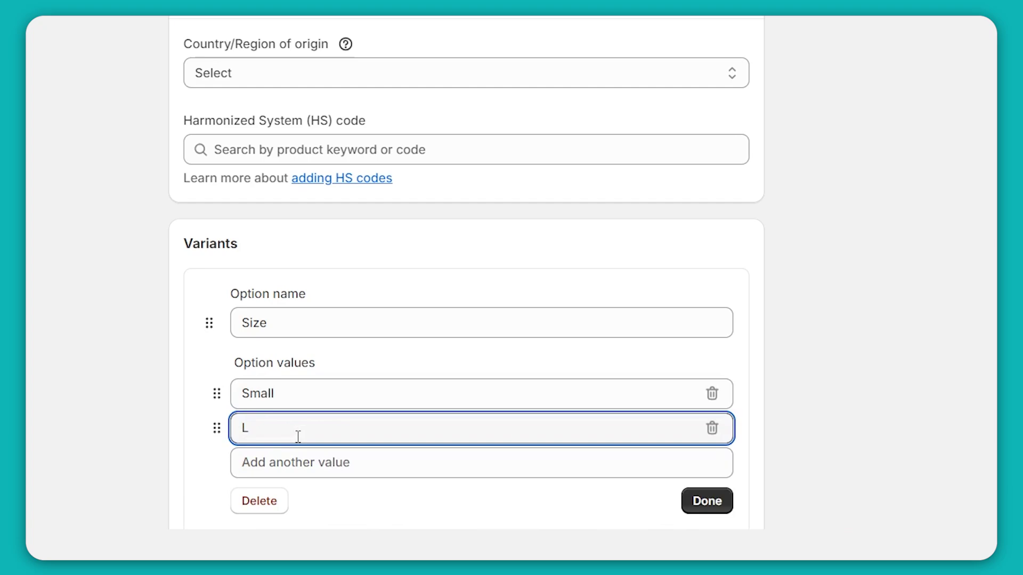
text(arge)
click(710, 509)
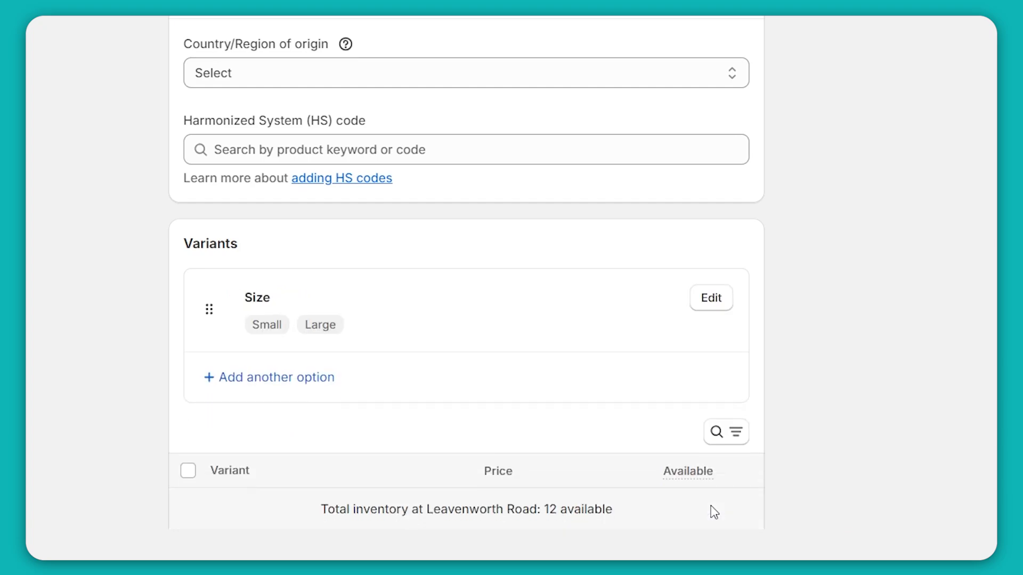
- Change the Large variant's price to 40 in the variants table
scroll(407, 495, down, 2)
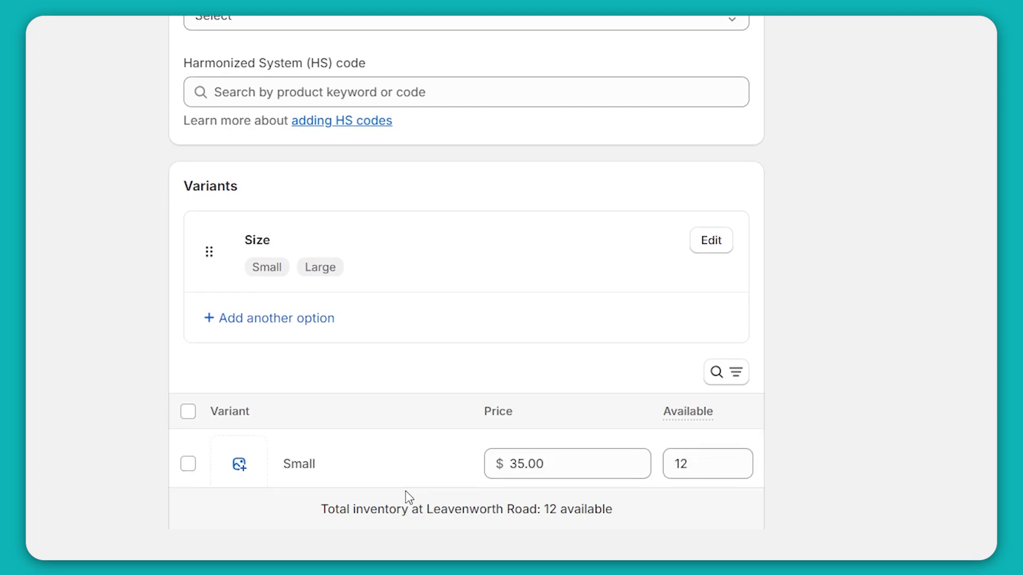
scroll(365, 327, down, 4)
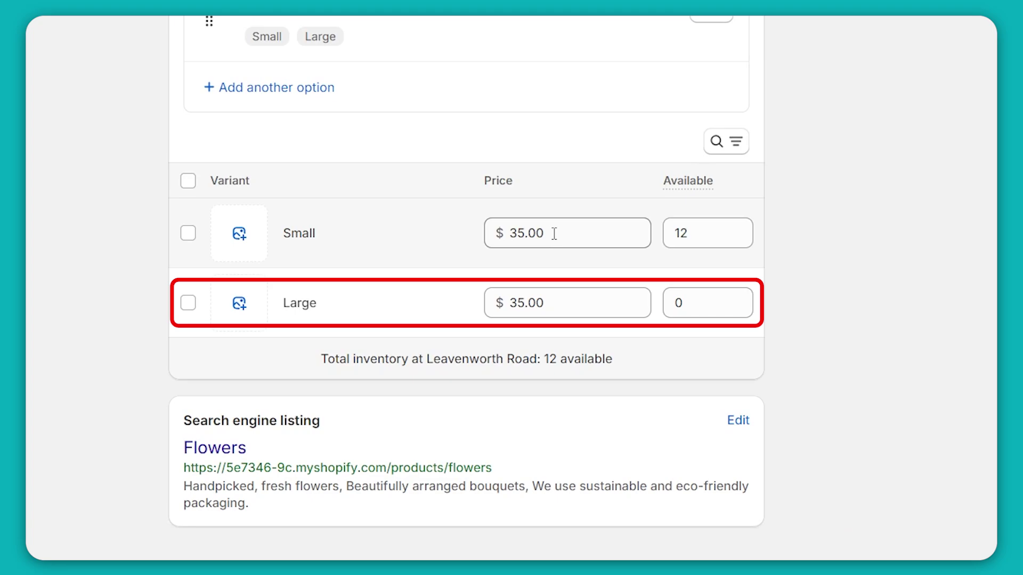
click(541, 301)
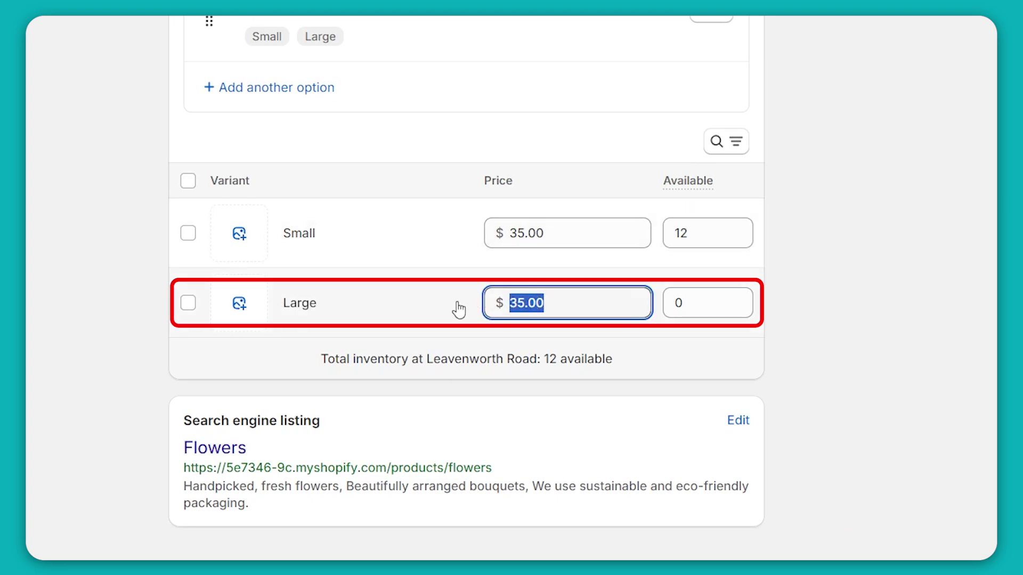
text(40)
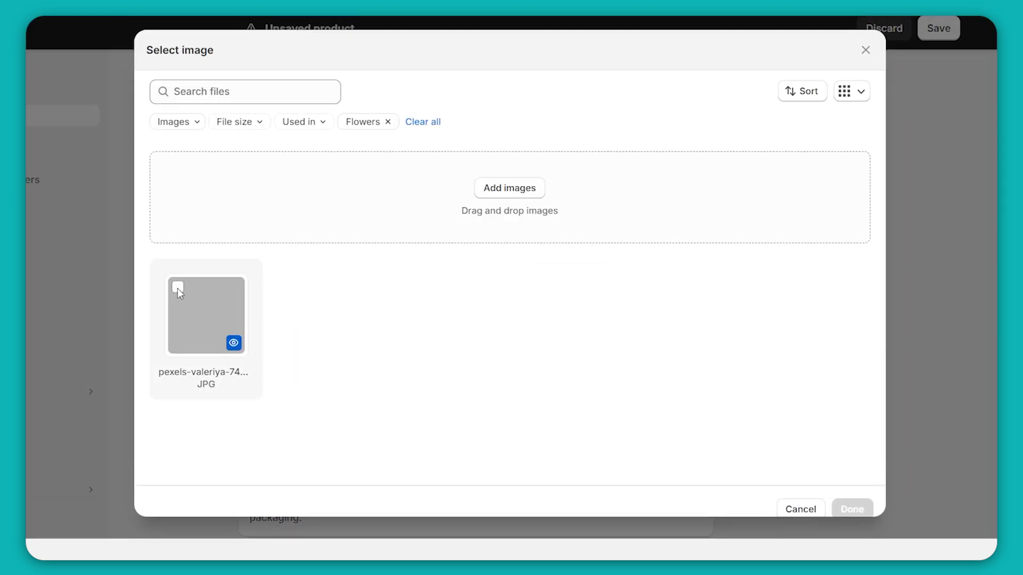
- Attach the pexels-valeriya flower photo to both the Small and Large variants
click(177, 287)
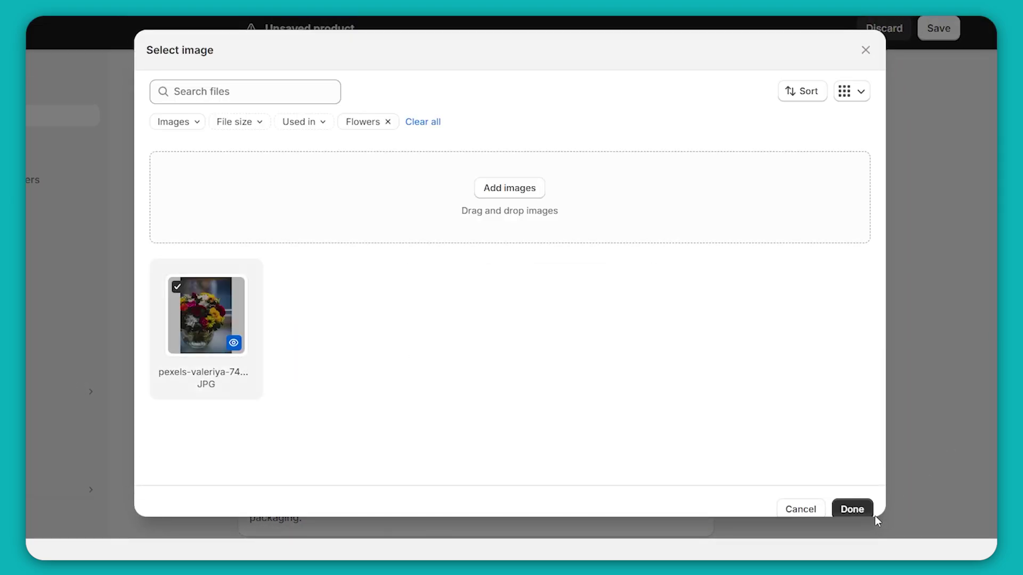
click(847, 510)
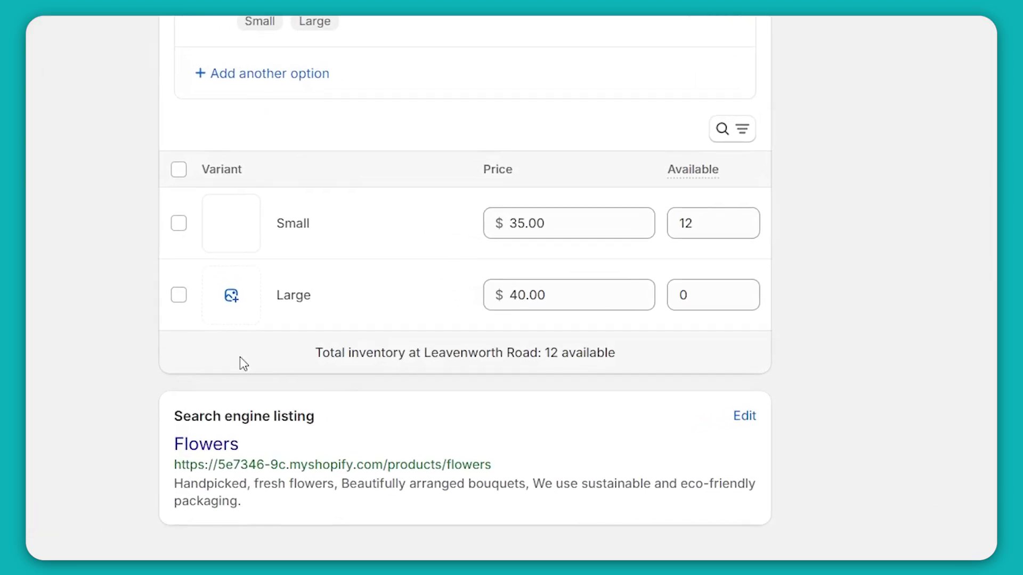
click(231, 295)
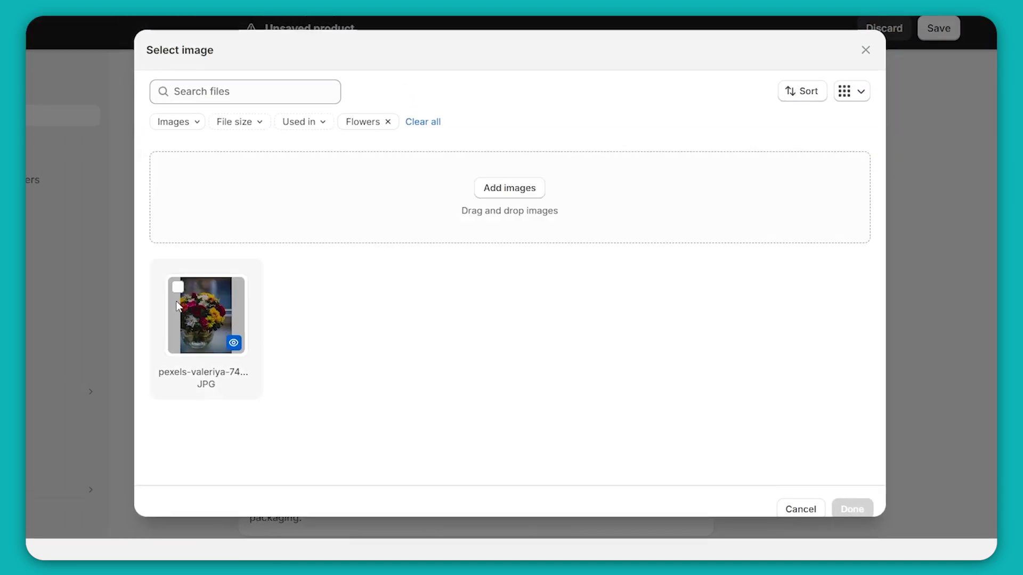
click(177, 288)
click(847, 510)
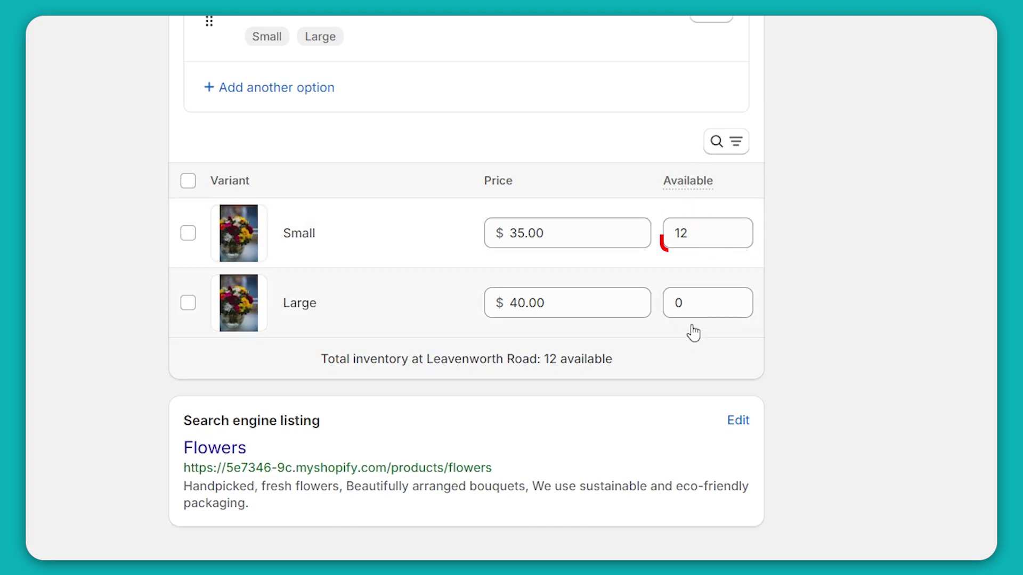
- Enter 7 as the Large variant's available quantity, making 19 in total
double_click(690, 305)
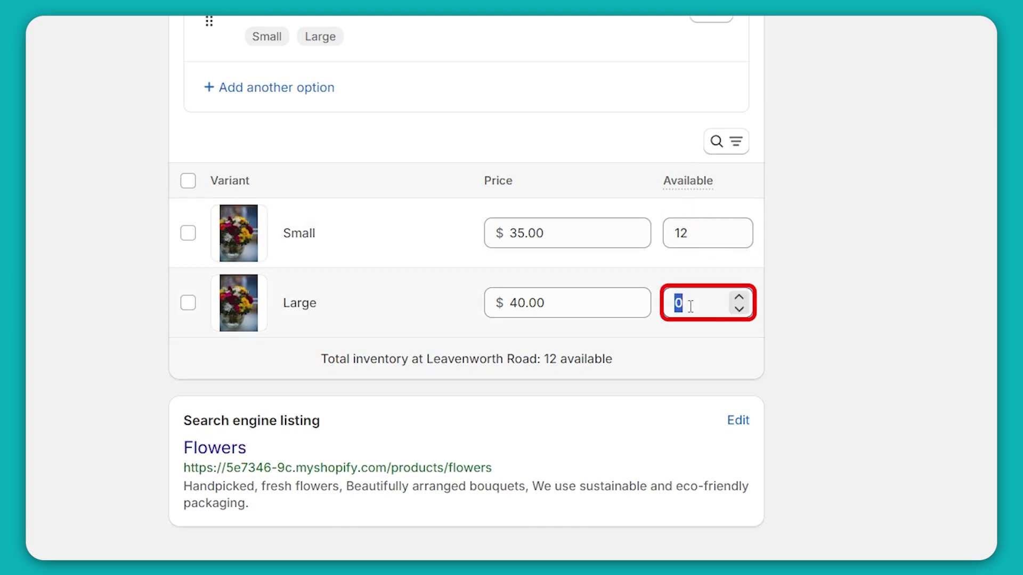
text(7)
scroll(299, 366, down, 1)
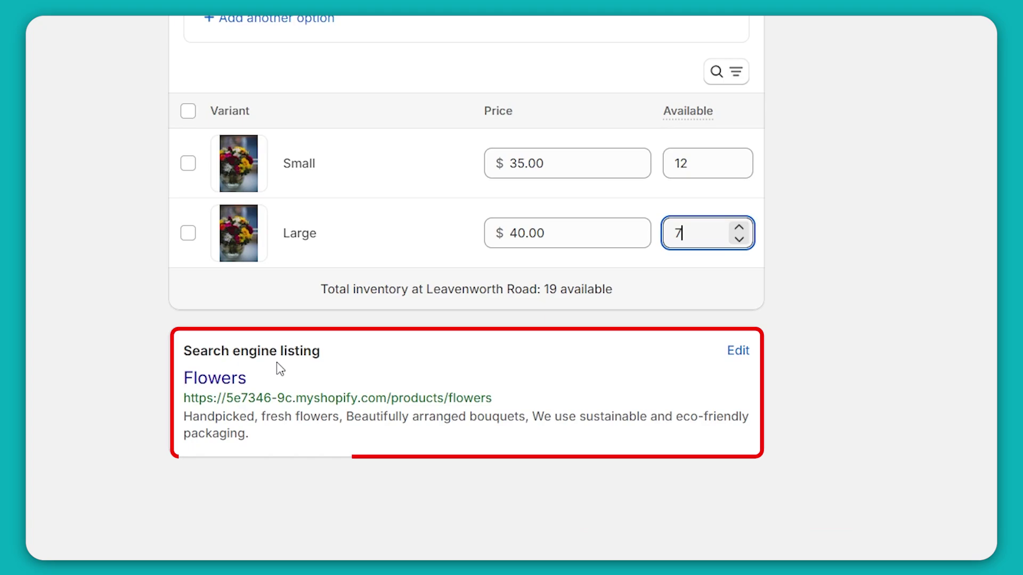
- Append ', Glooming Flowers' to the SEO page title, making it 'Flowers, Glooming Flowers'
click(734, 350)
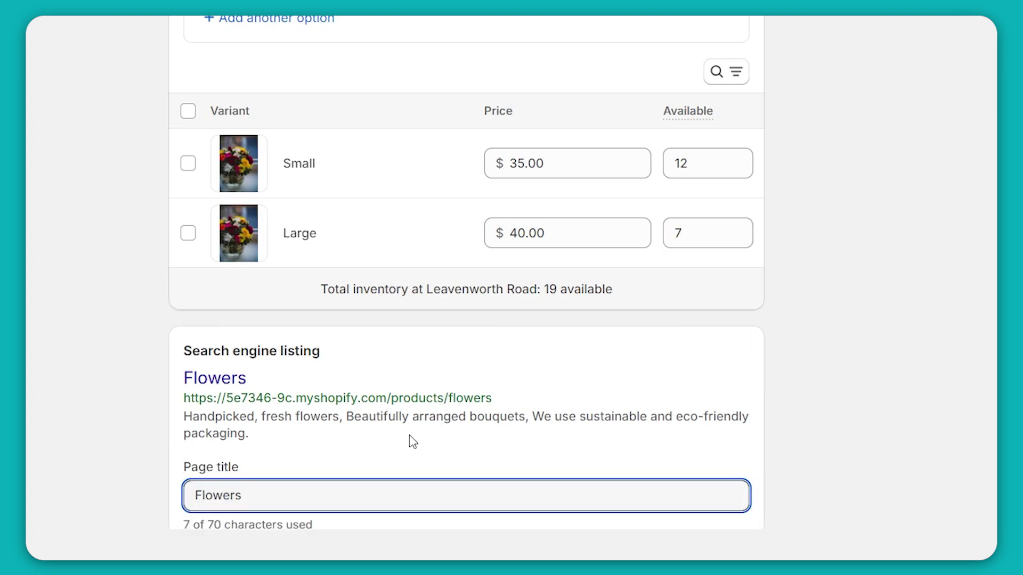
scroll(411, 440, down, 2)
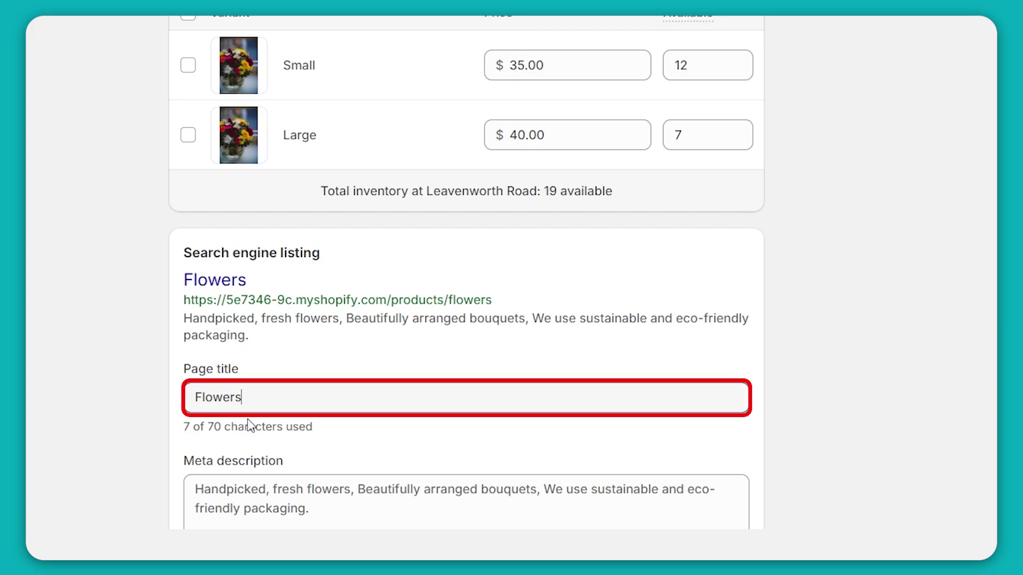
text(, Gloom)
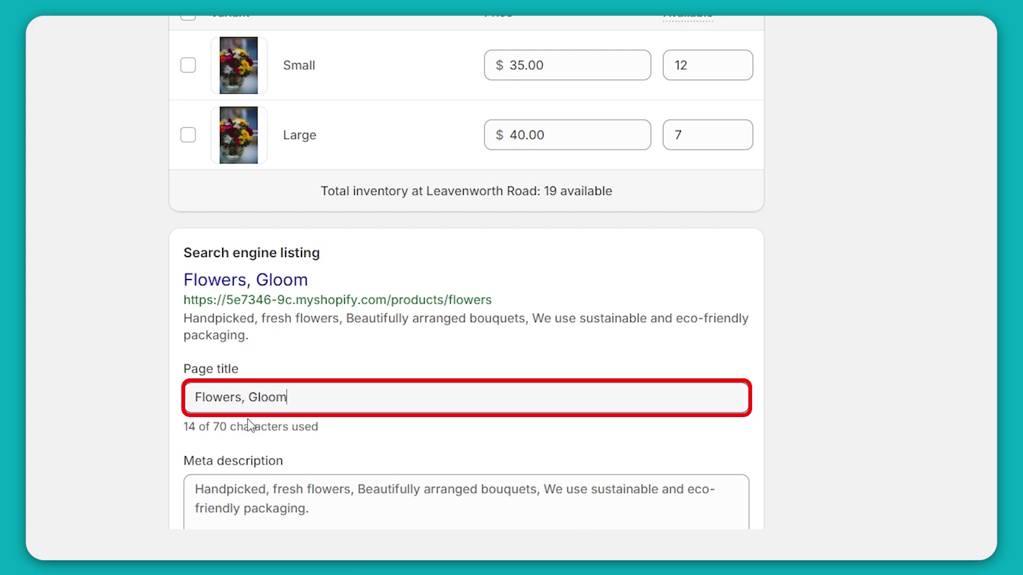
text(ing)
text( Flower)
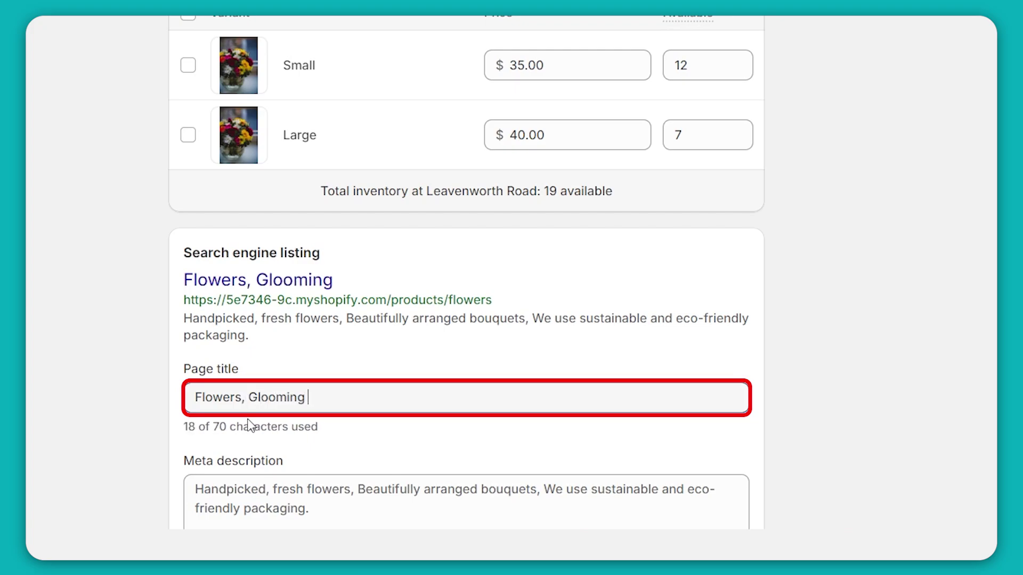
text(s)
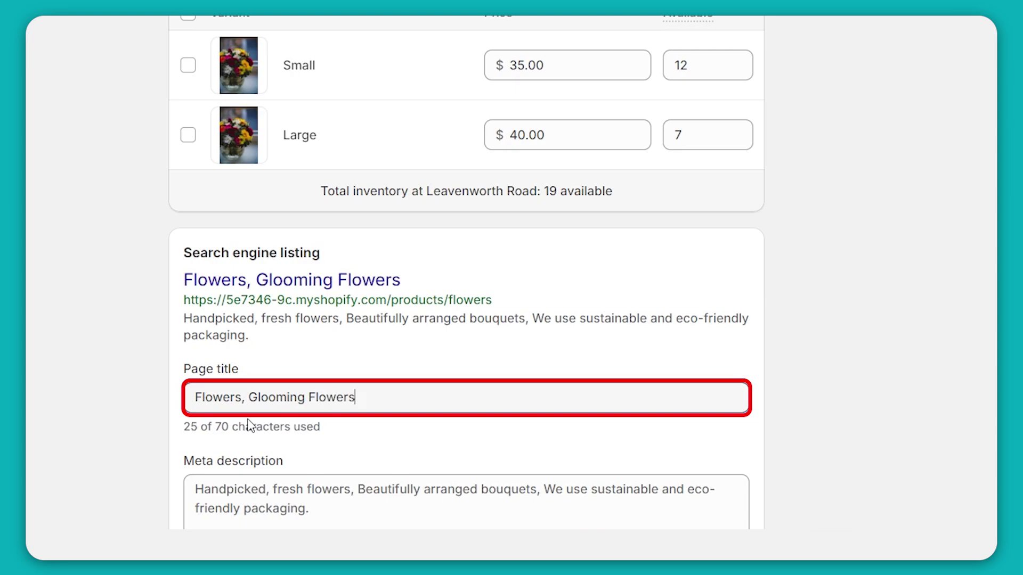
scroll(249, 424, down, 3)
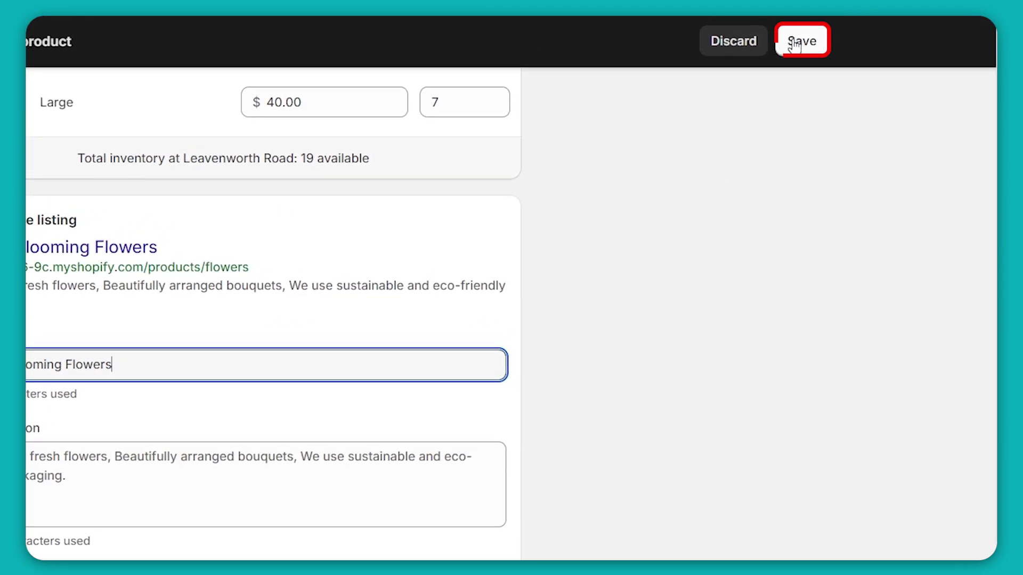
- Save the Flowers product and return to Products, where it shows 19 in stock for 2 variants
click(793, 43)
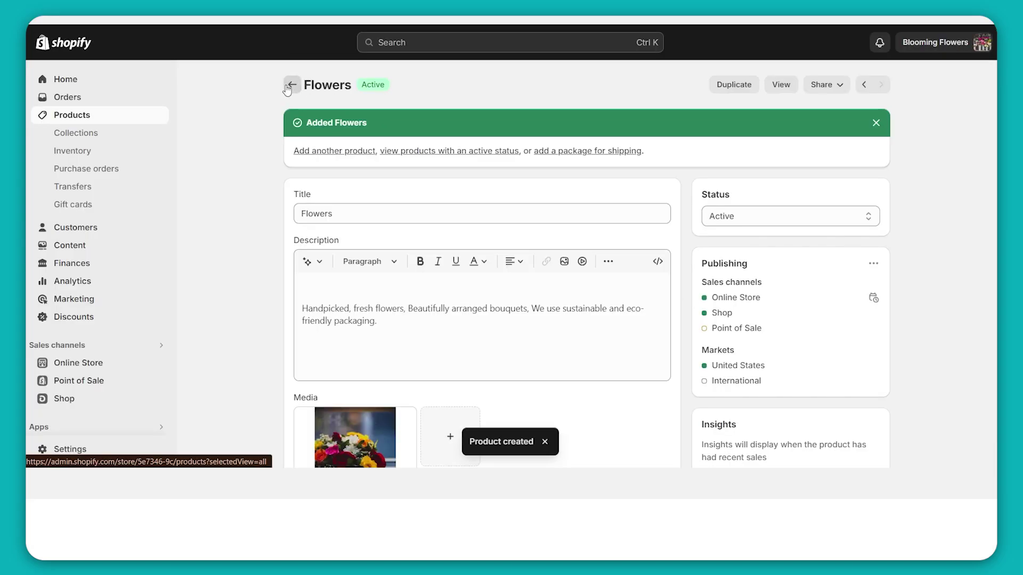
click(291, 85)
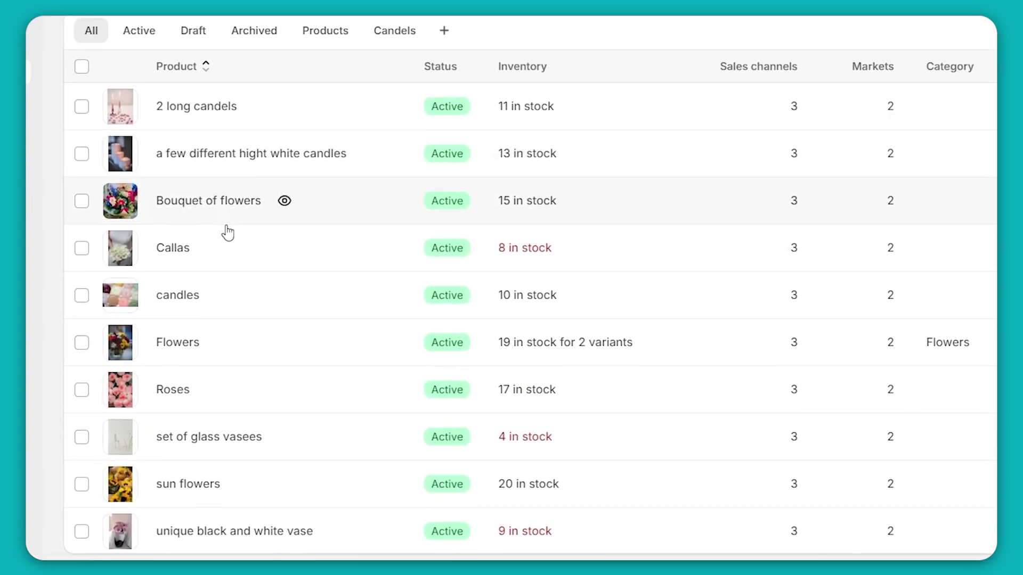
scroll(229, 234, down, 1)
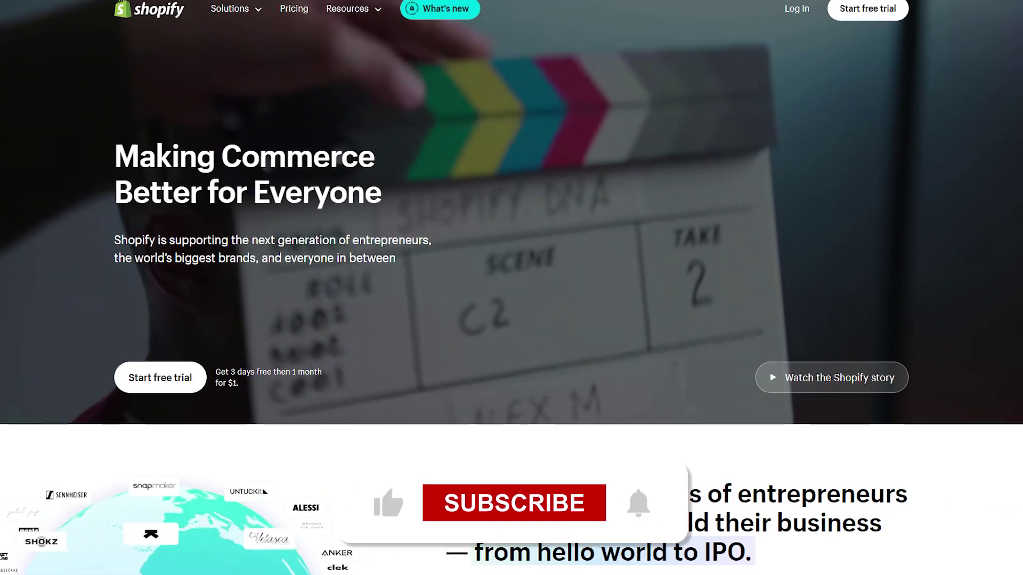
scroll(511, 287, down, 3)
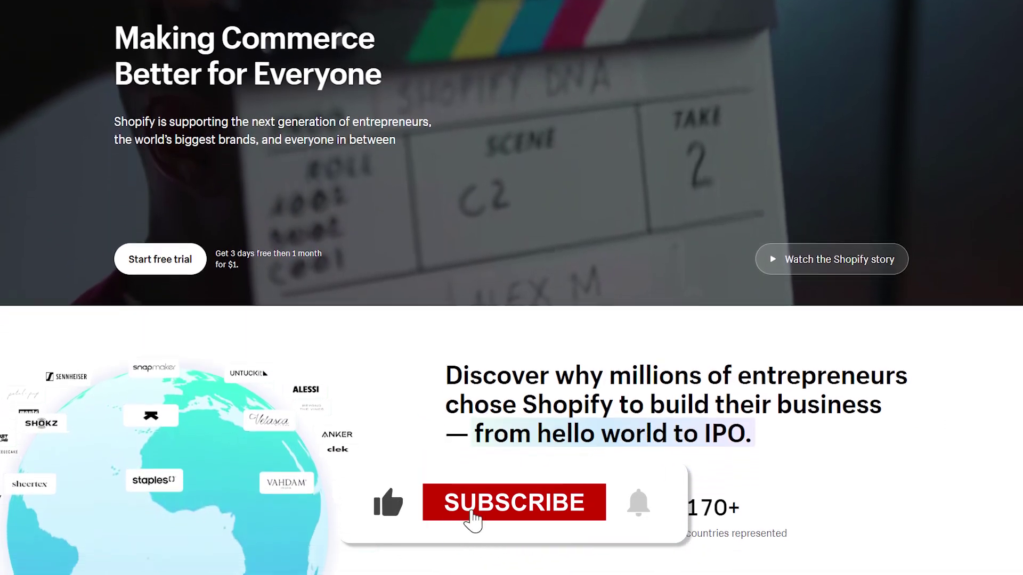
scroll(512, 287, down, 8)
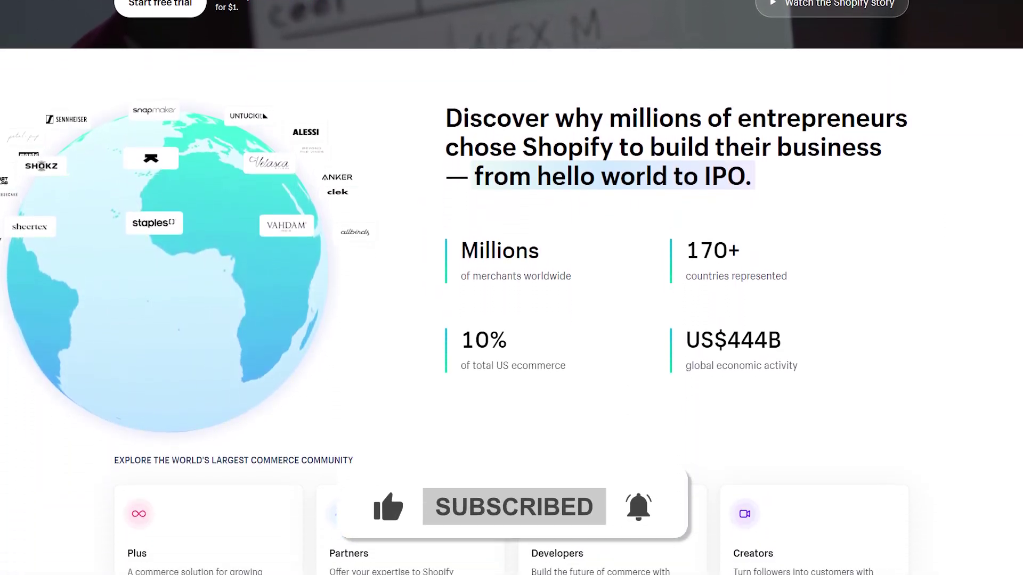